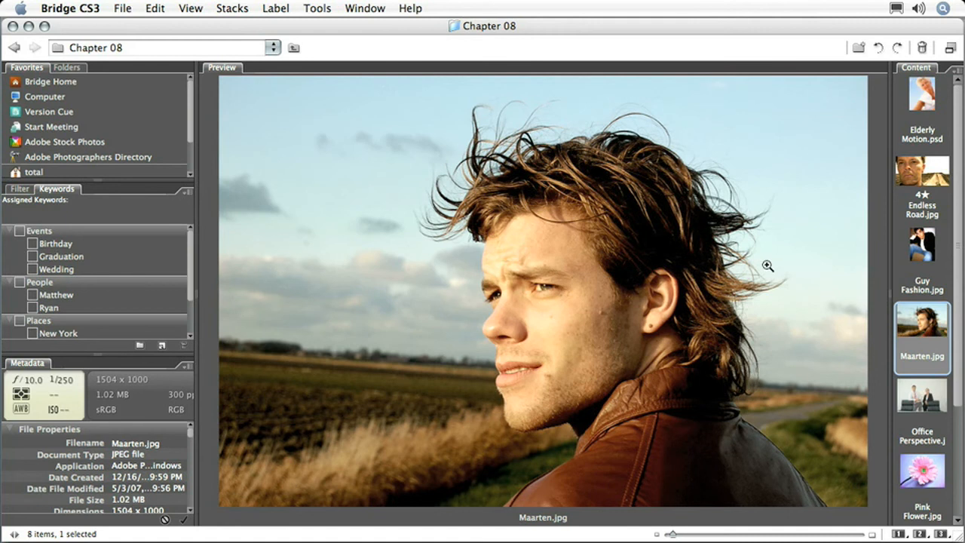
Open Office Perspective.jpg from the Chapter 08 folder in Photoshop
click(915, 401)
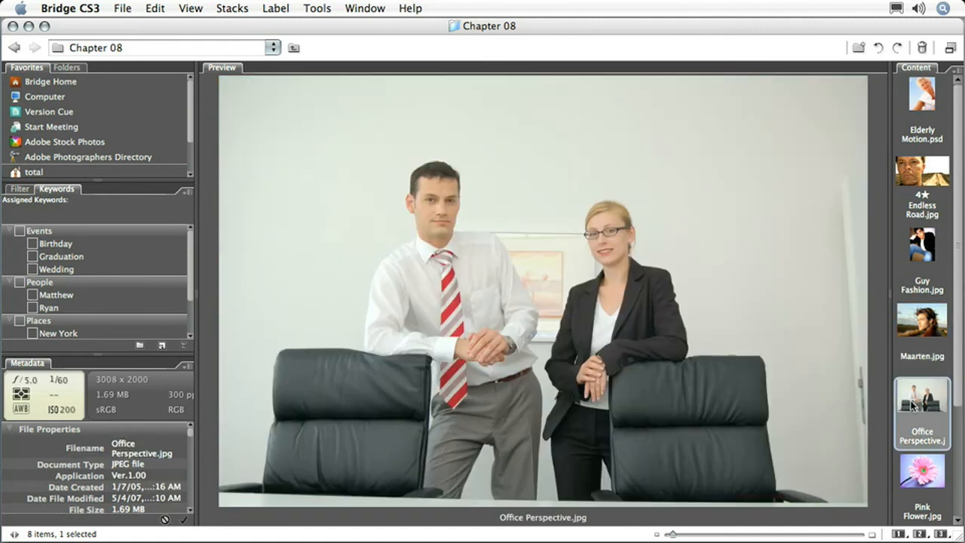
double_click(911, 406)
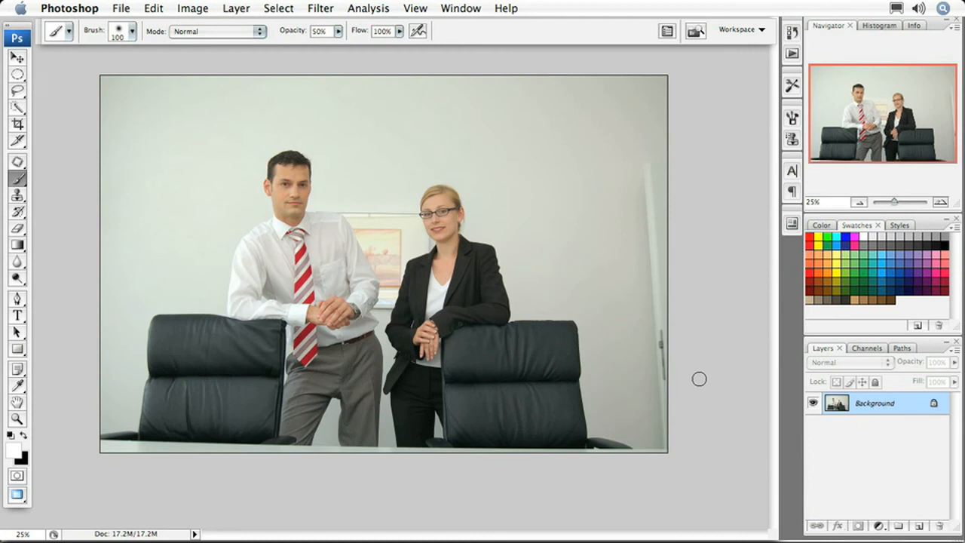
key(super+plus)
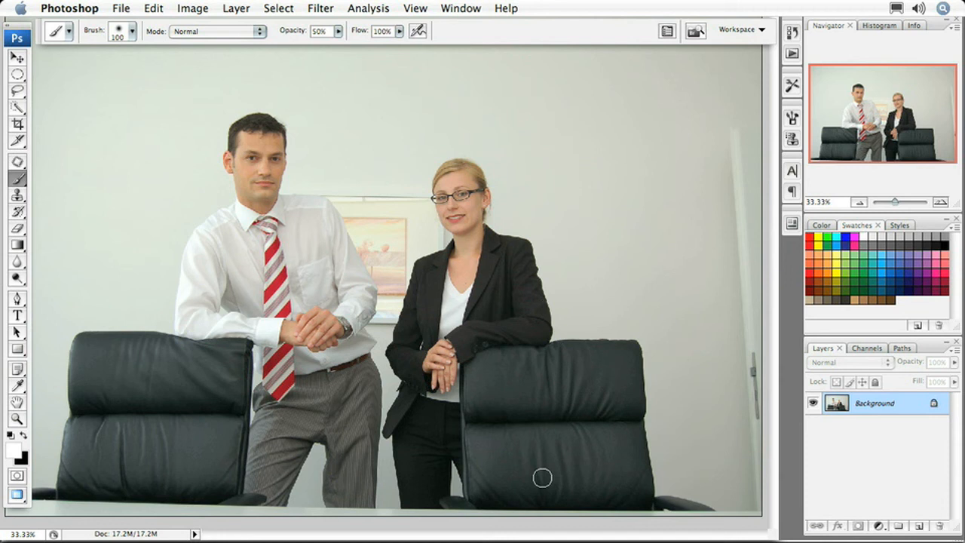
Duplicate the Background onto a new layer, Layer 1
click(17, 91)
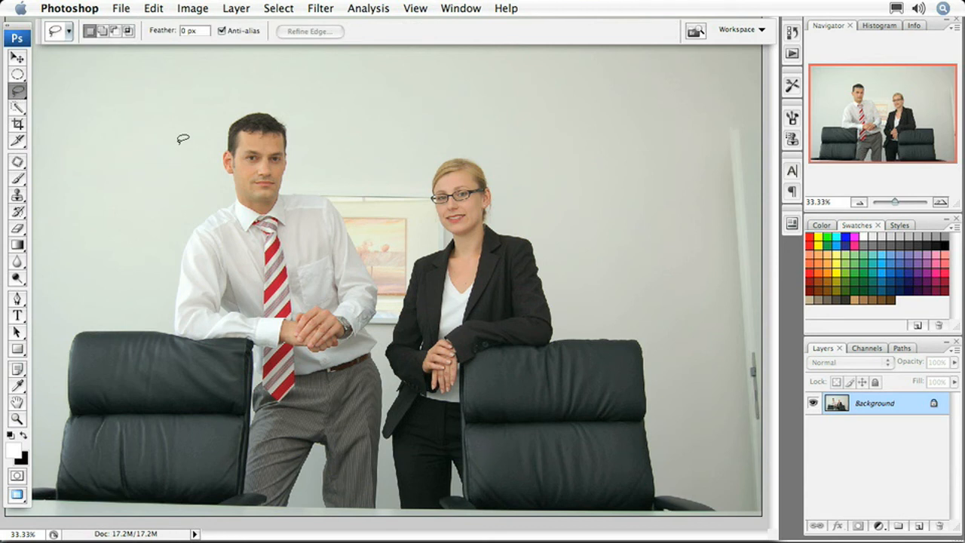
key(super+j)
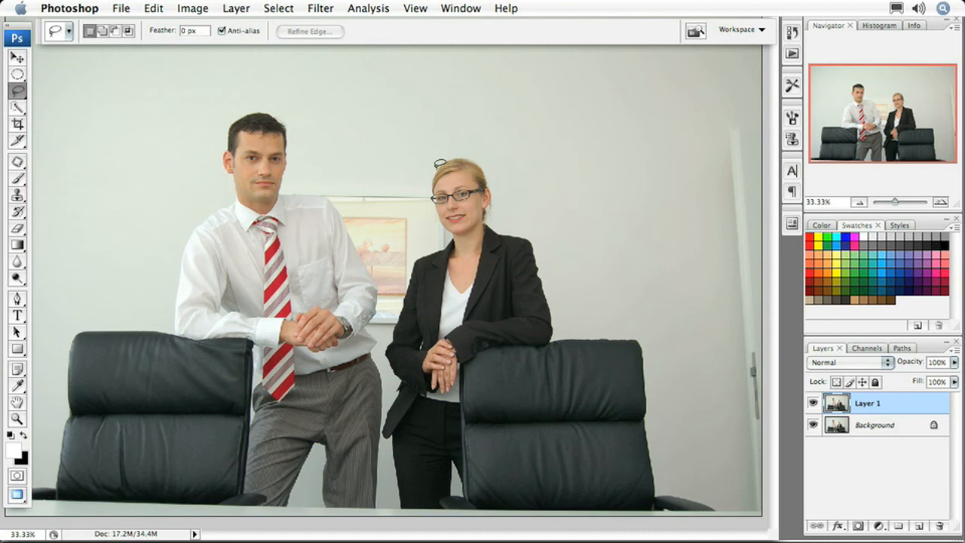
Cut Layer 1 down to a lasso area around the woman and her chair, deleting everything outside it, and check the cutout alone
mouse_move(434, 160)
mouse_down()
mouse_move(421, 184)
mouse_move(432, 232)
mouse_move(402, 273)
mouse_move(380, 351)
mouse_move(394, 526)
mouse_move(457, 538)
mouse_move(723, 533)
mouse_move(731, 522)
mouse_move(722, 476)
mouse_move(697, 411)
mouse_move(642, 291)
mouse_move(593, 225)
mouse_move(487, 136)
mouse_move(435, 153)
mouse_up()
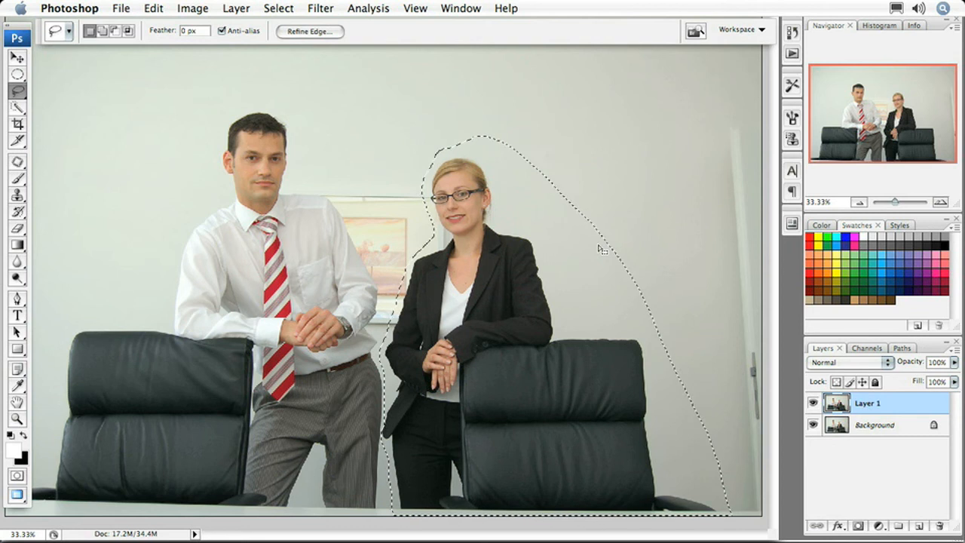
key(shift+super+i)
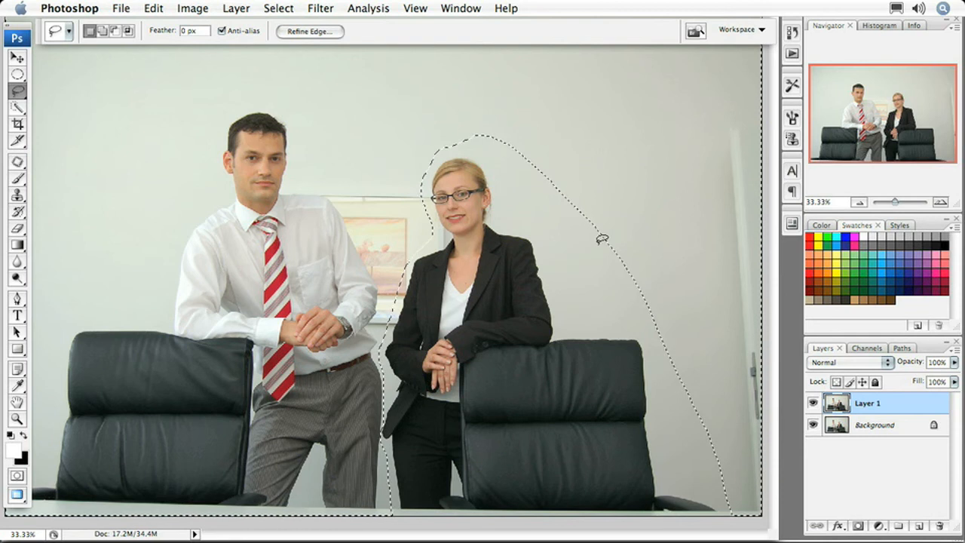
key(Delete)
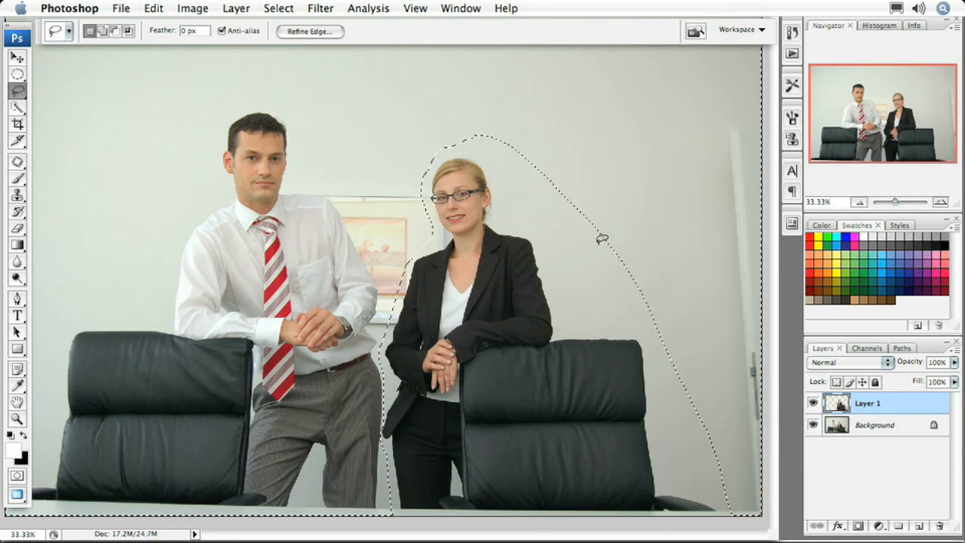
key(super+d)
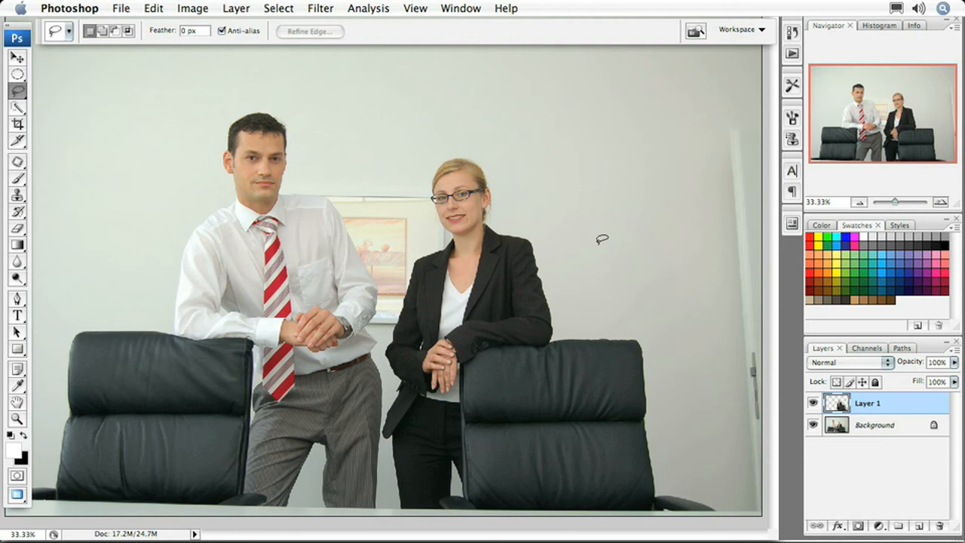
click(812, 427)
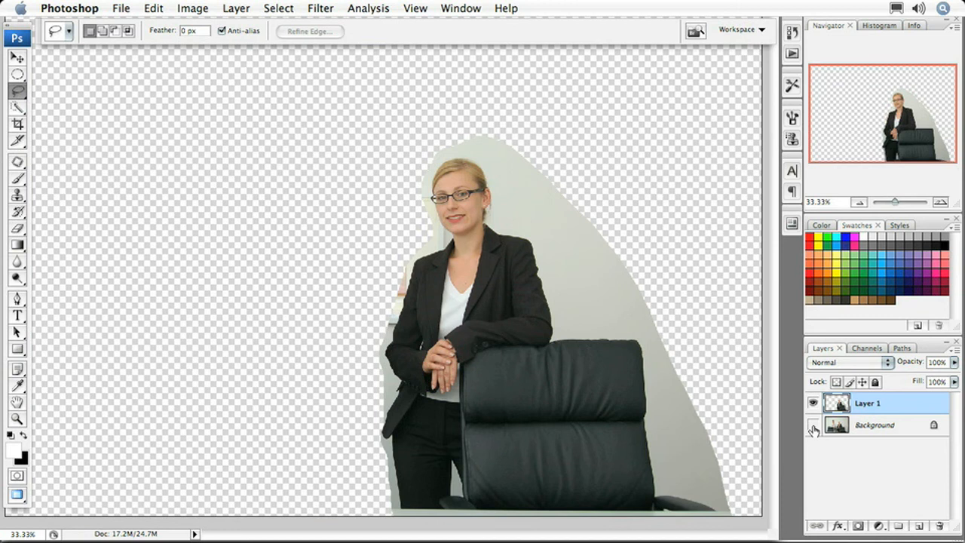
click(812, 426)
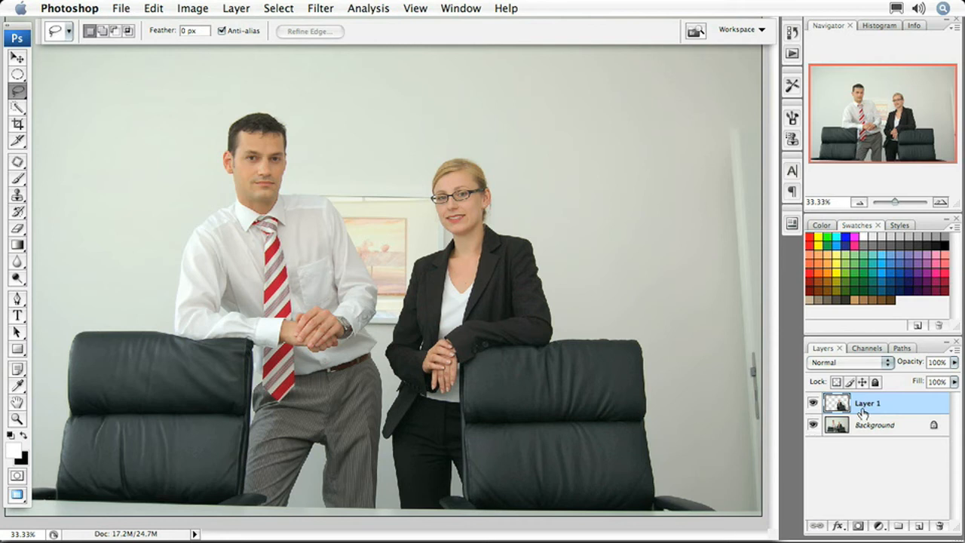
Scale Layer 1 up to 134% with Free Transform from the upper-right corner
key(super+t)
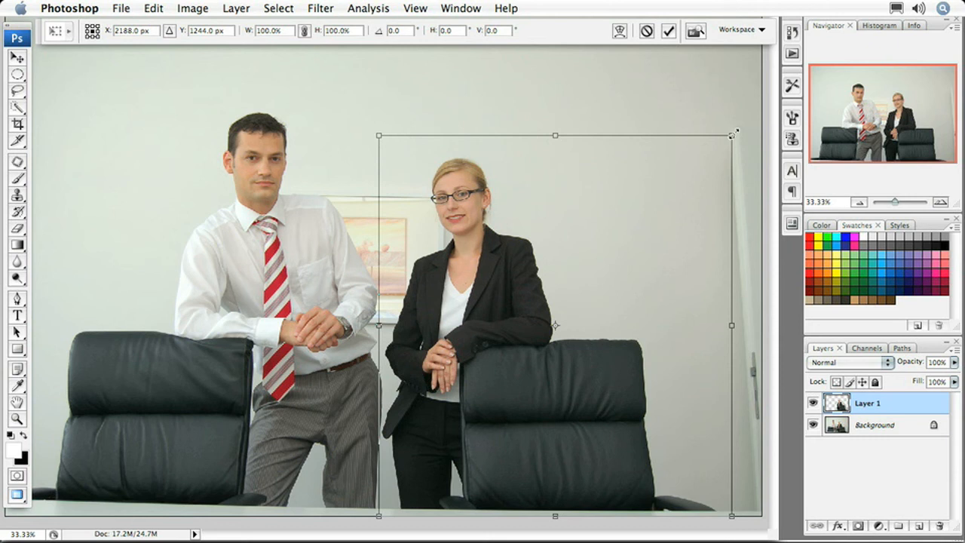
drag(735, 132, 778, 62)
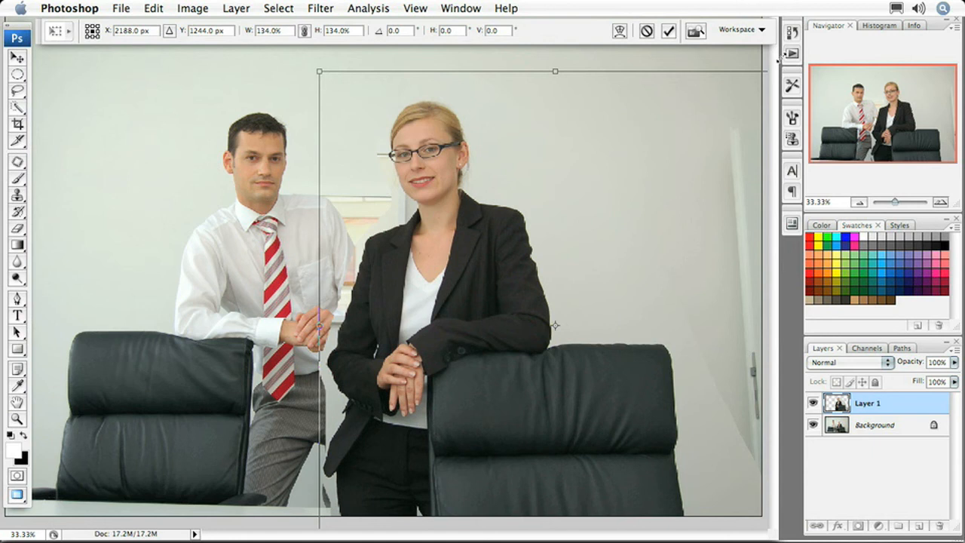
key(l)
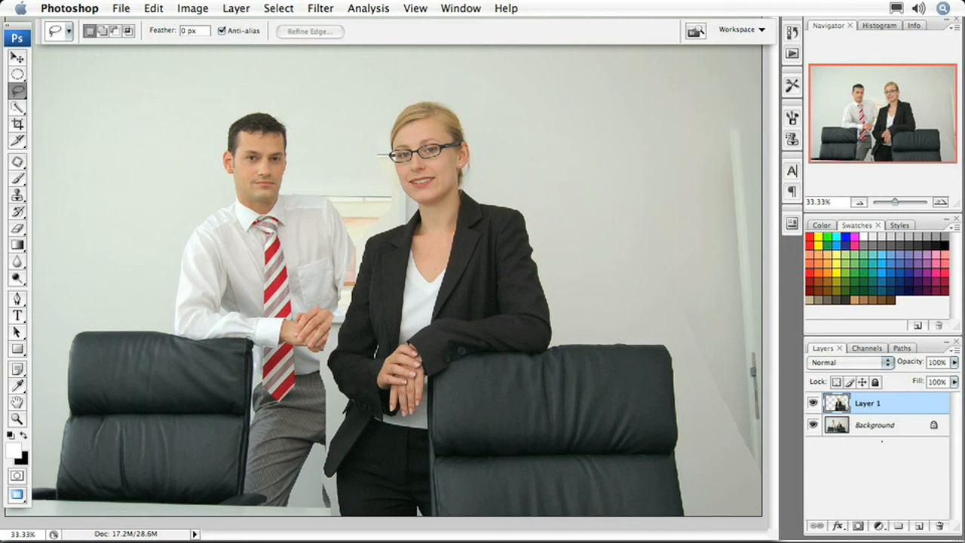
Add a layer mask to Layer 1 and paint black with a 200 px, 100% opacity brush along the right chair's edge
click(858, 525)
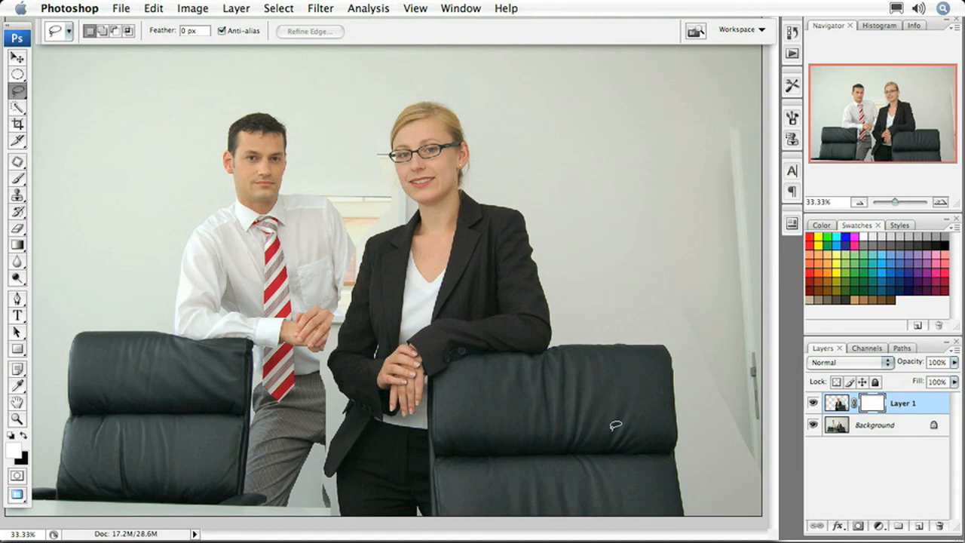
key(x)
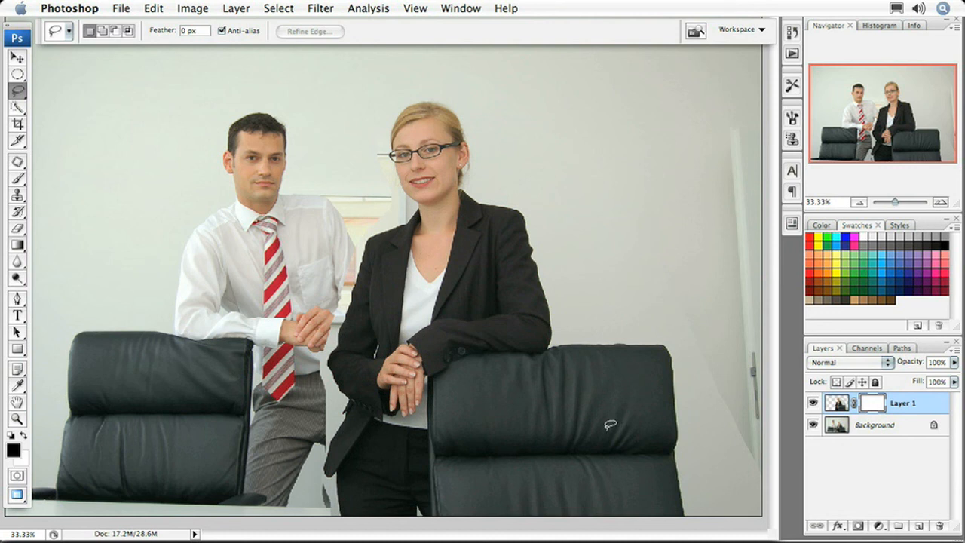
key(b)
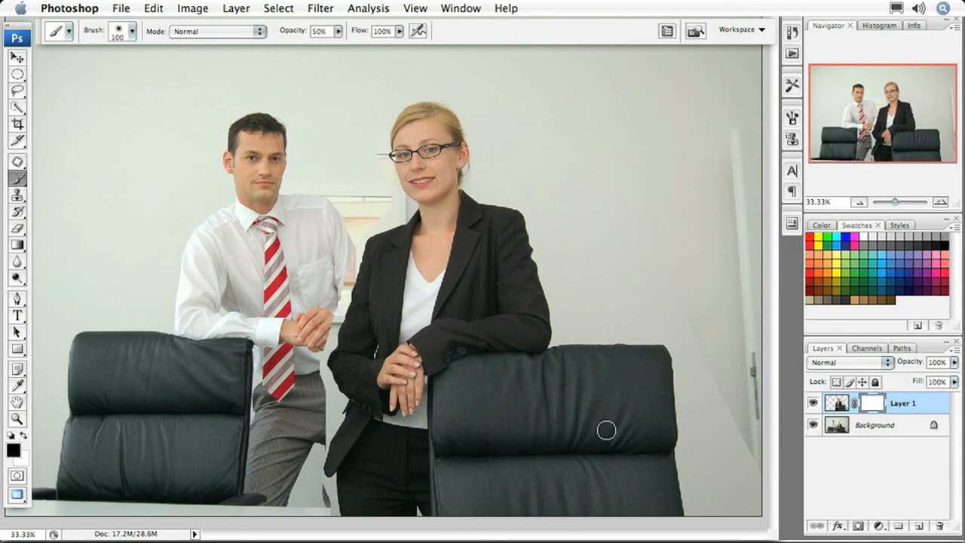
key(bracketright)
key(bracketright)
key(bracketright)
key(bracketright)
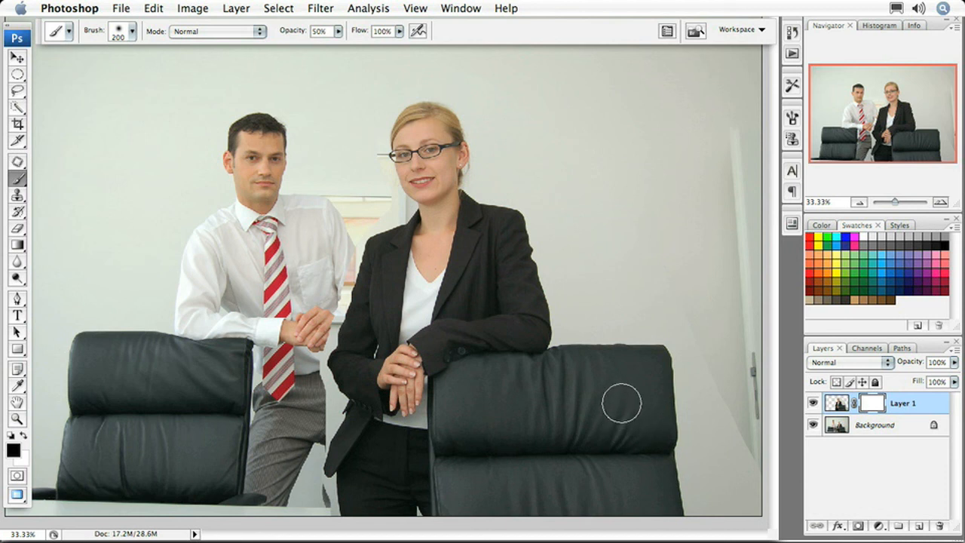
key(0)
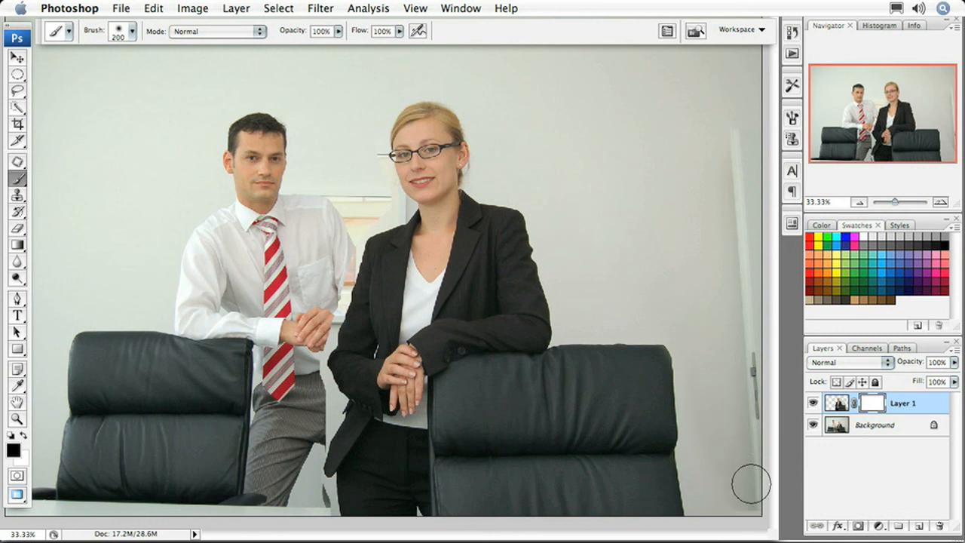
mouse_move(752, 491)
mouse_down()
mouse_move(710, 474)
mouse_move(706, 497)
mouse_move(703, 473)
mouse_move(702, 494)
mouse_move(693, 356)
mouse_up()
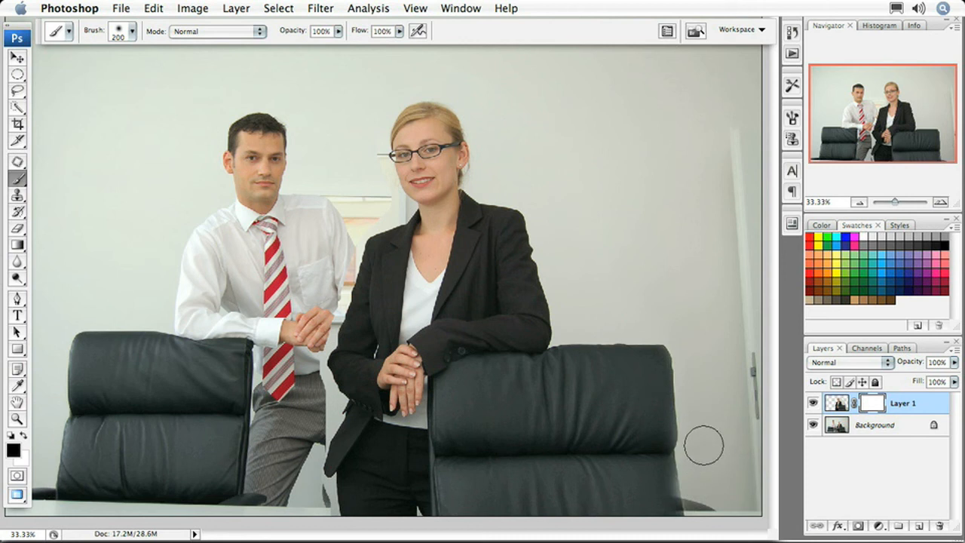
Paint black on the mask with a 125 px brush along the woman's left edge to blend the background between the two people
key(super+plus)
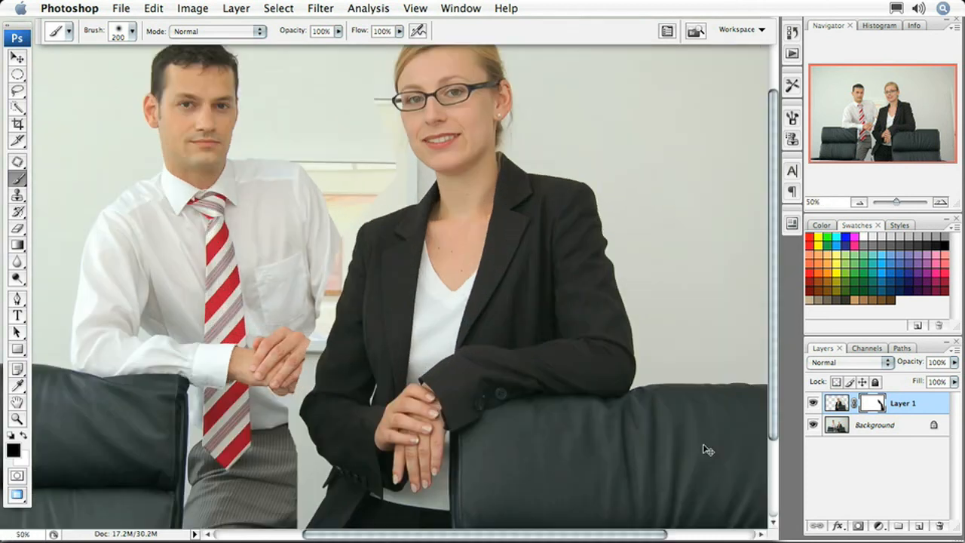
key(space)
drag(721, 482, 400, 299)
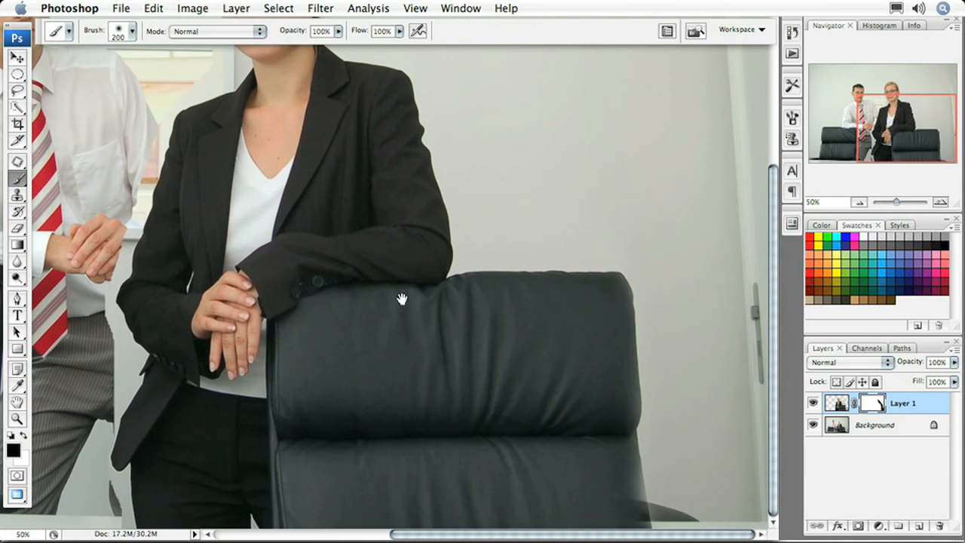
key(x)
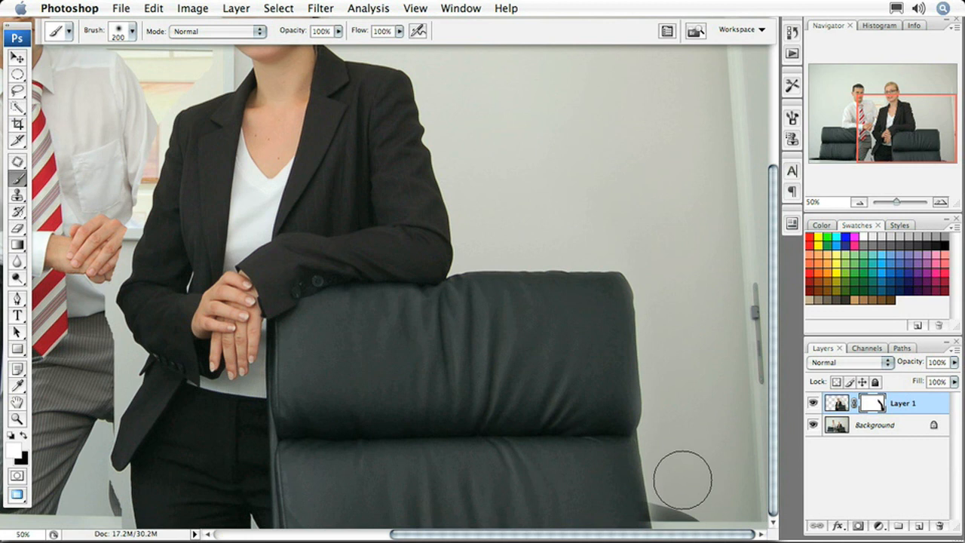
key(bracketleft)
key(bracketleft)
key(bracketleft)
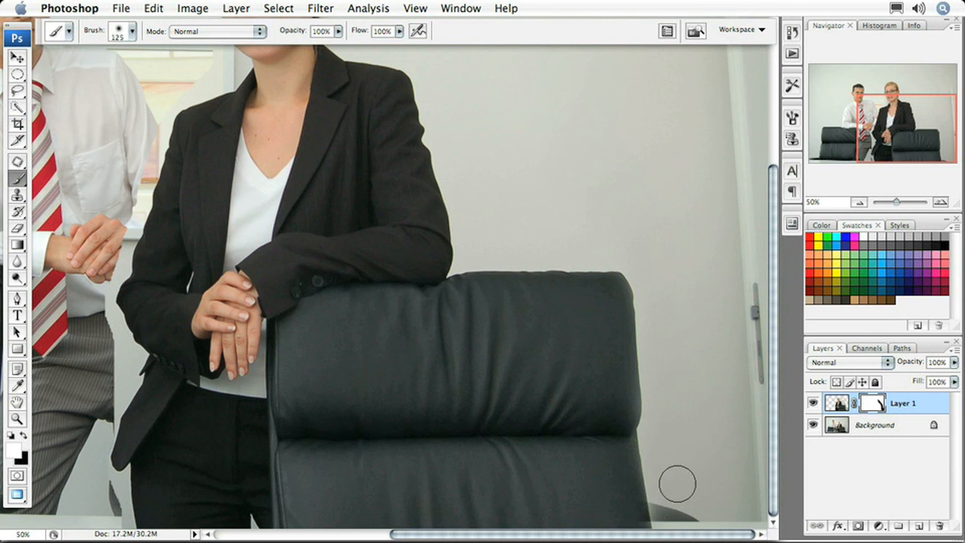
key(x)
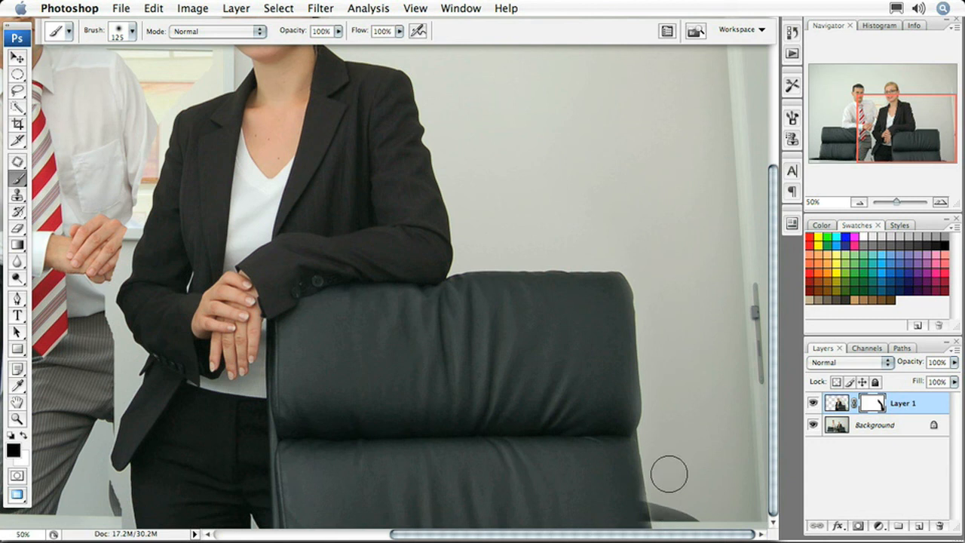
key(x)
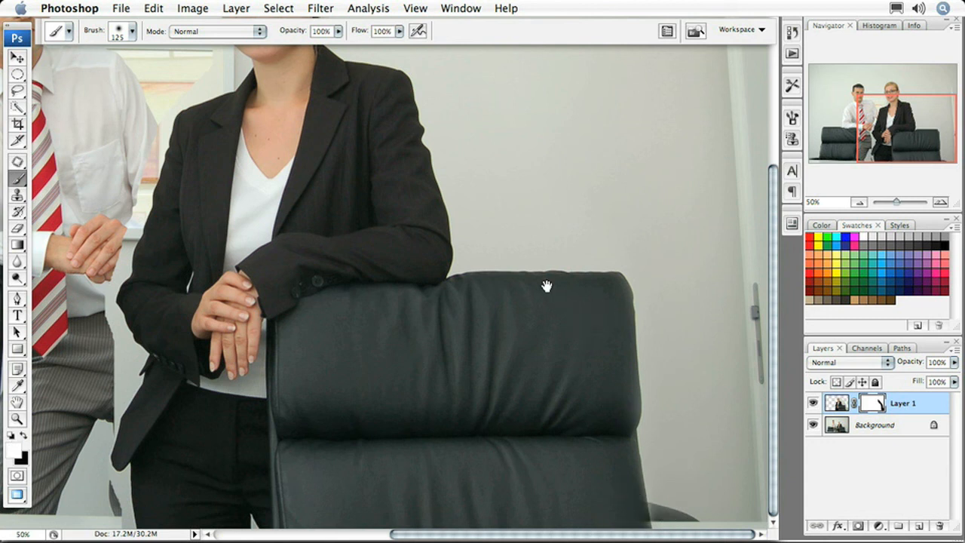
drag(545, 282, 595, 444)
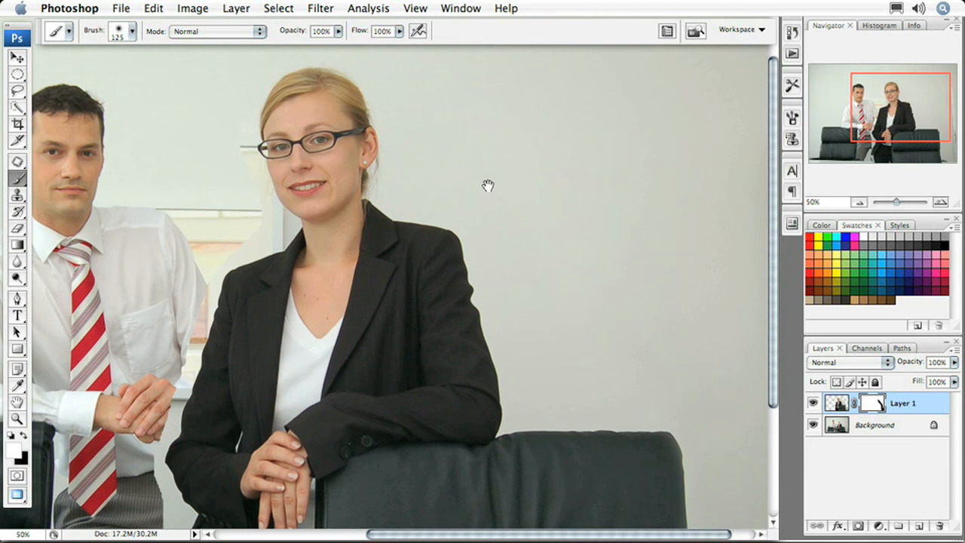
drag(488, 186, 627, 230)
drag(523, 317, 576, 338)
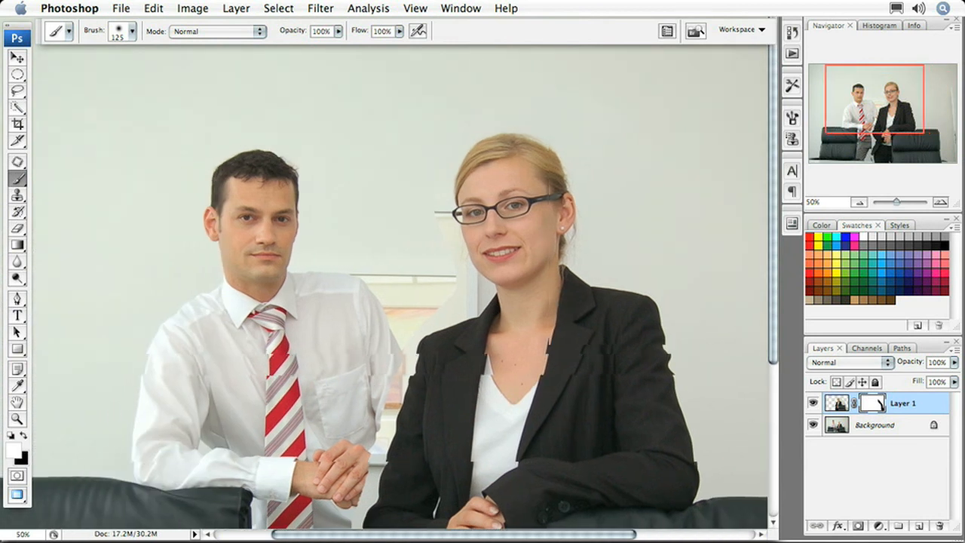
key(x)
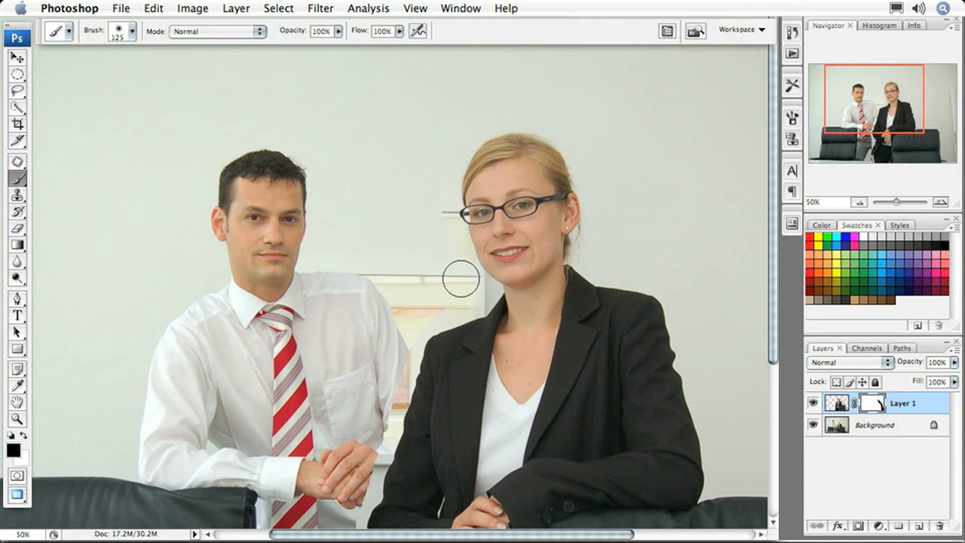
drag(452, 260, 435, 204)
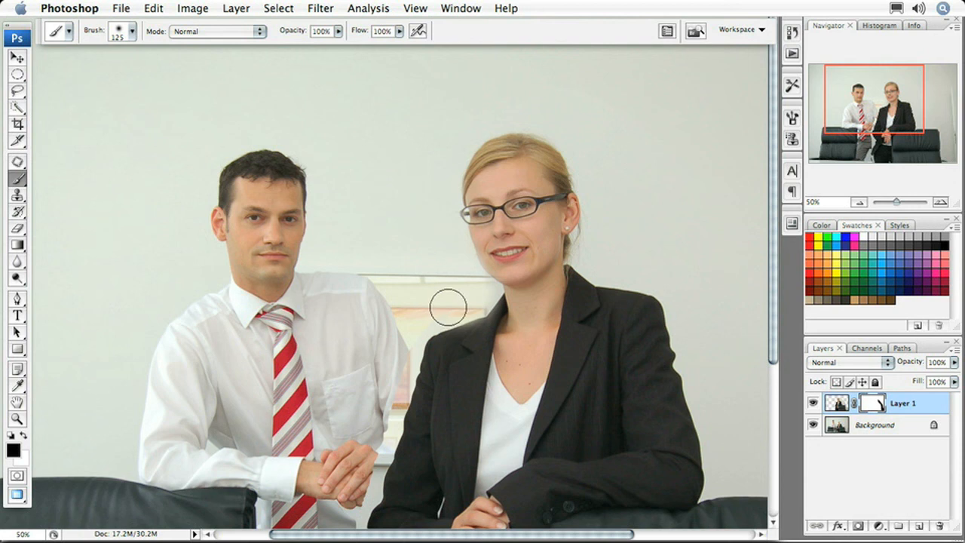
mouse_move(430, 309)
mouse_down()
mouse_move(412, 325)
mouse_move(343, 507)
mouse_move(352, 485)
mouse_up()
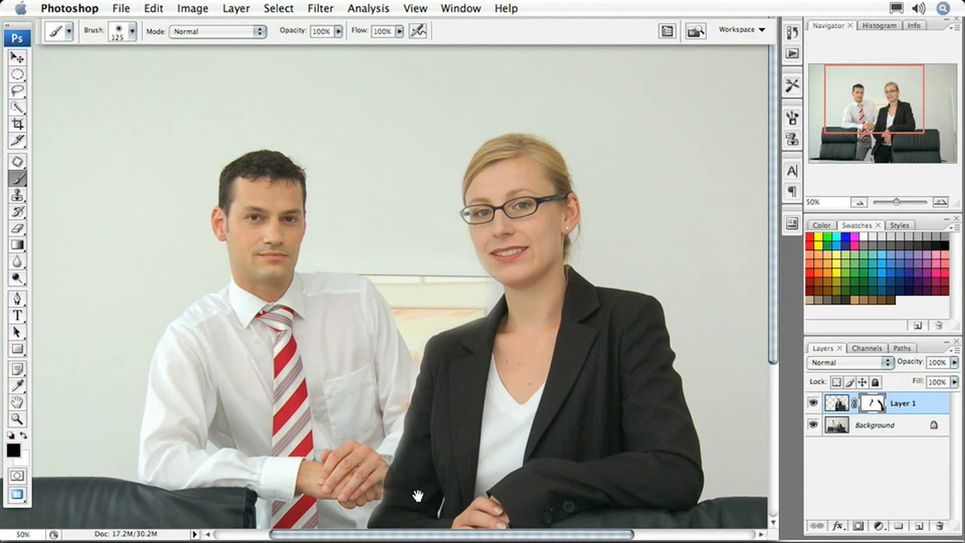
Paint black on the mask down the woman's side near the man's hands and trousers
mouse_move(418, 491)
mouse_down()
mouse_move(505, 234)
mouse_move(528, 233)
mouse_up()
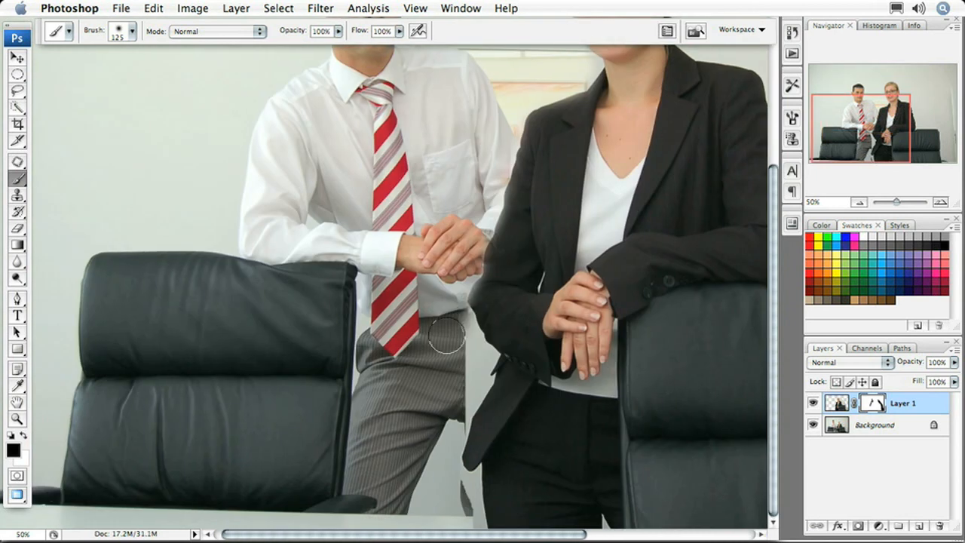
mouse_move(453, 330)
mouse_down()
mouse_move(461, 360)
mouse_move(442, 295)
mouse_move(446, 382)
mouse_move(464, 387)
mouse_move(455, 404)
mouse_move(476, 357)
mouse_move(446, 430)
mouse_move(451, 508)
mouse_move(441, 476)
mouse_move(467, 515)
mouse_up()
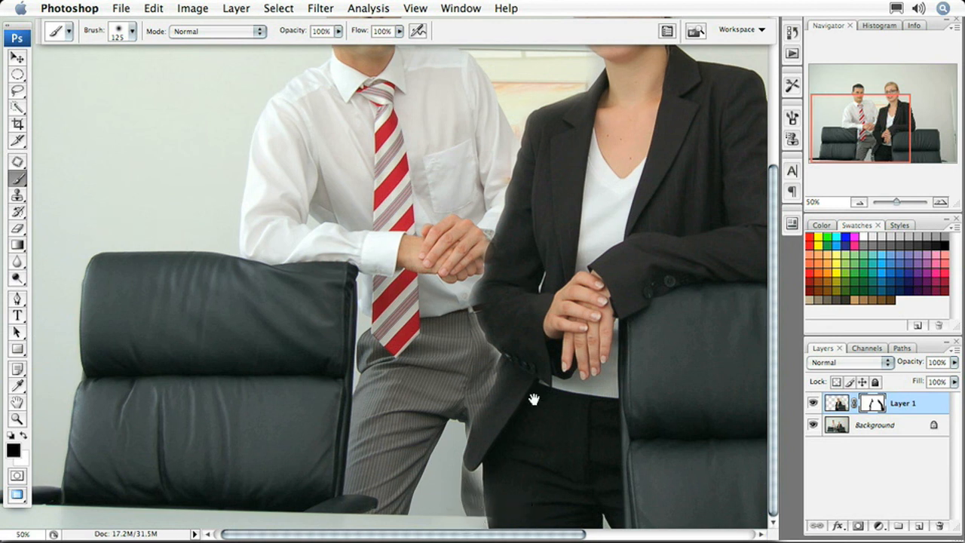
drag(524, 505, 538, 506)
mouse_move(478, 513)
mouse_down()
mouse_move(480, 479)
mouse_move(465, 450)
mouse_move(491, 354)
mouse_move(498, 360)
mouse_move(470, 316)
mouse_move(473, 331)
mouse_move(468, 306)
mouse_move(520, 122)
mouse_move(540, 178)
mouse_up()
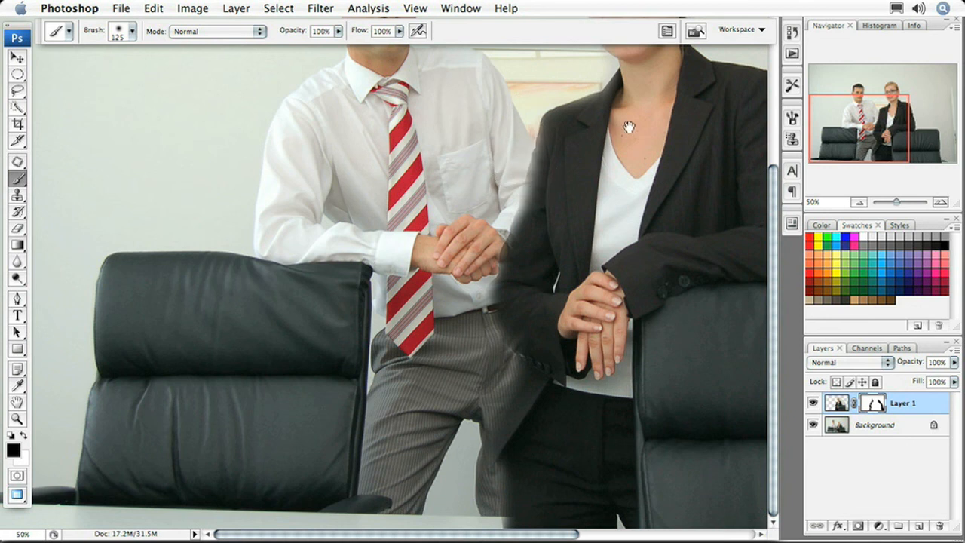
mouse_move(628, 126)
mouse_down()
mouse_move(588, 250)
mouse_move(537, 319)
mouse_up()
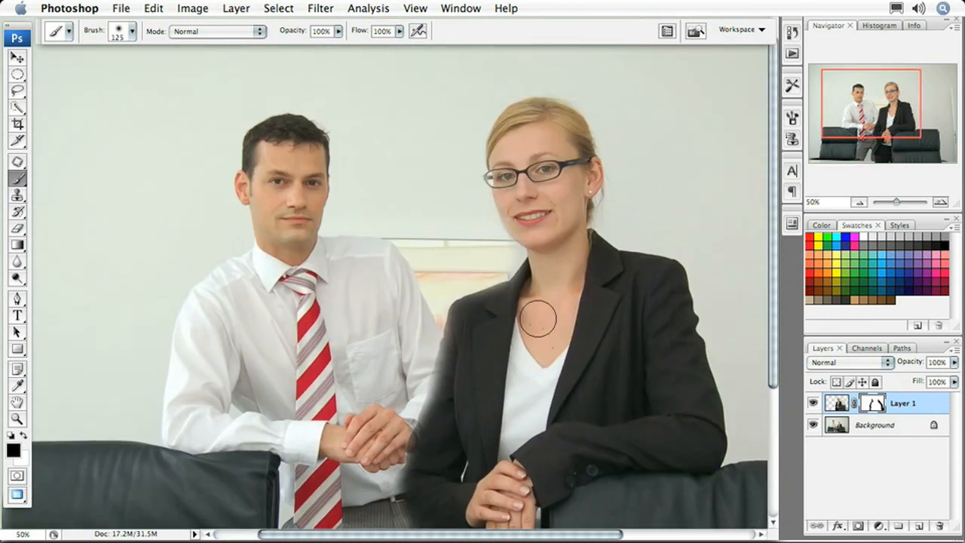
Paint black on the mask beside the woman's neck, then paint white at 50% opacity up her left side to restore it
drag(495, 256, 483, 258)
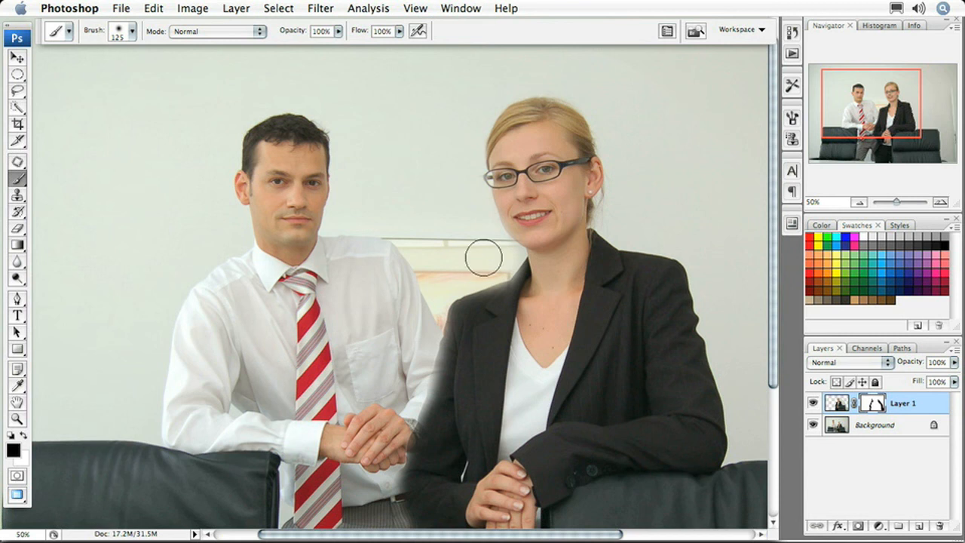
key(super+minus)
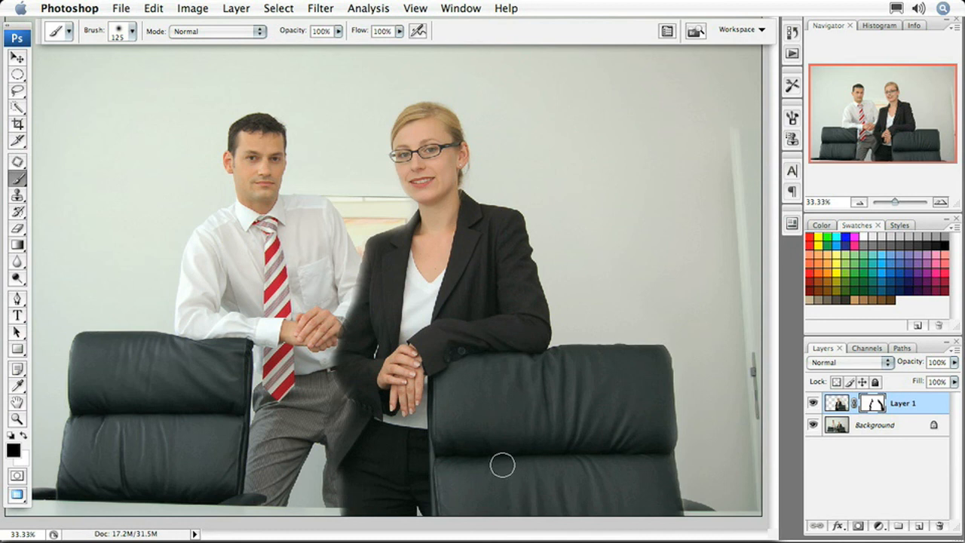
key(x)
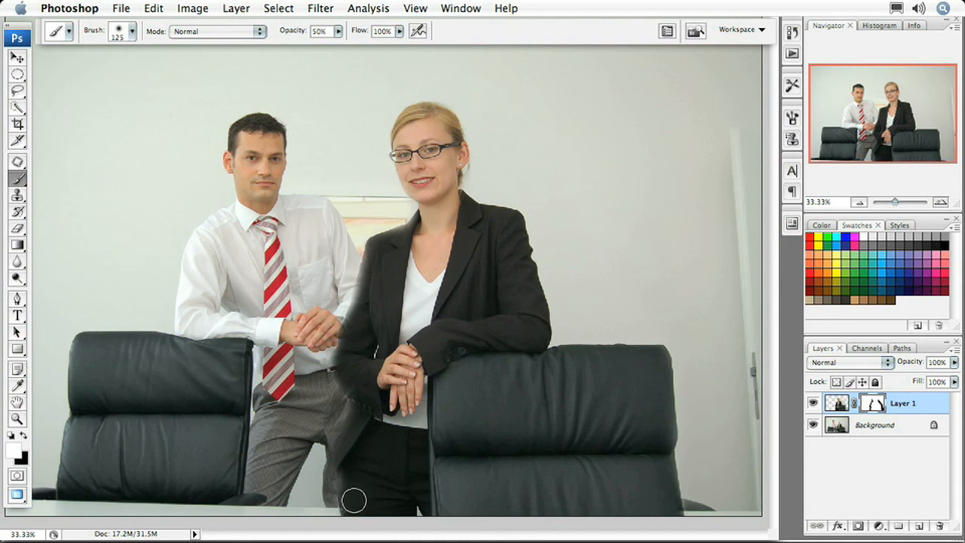
mouse_move(352, 504)
mouse_down()
mouse_move(367, 378)
mouse_move(363, 362)
mouse_move(349, 372)
mouse_move(342, 362)
mouse_move(356, 378)
mouse_move(343, 360)
mouse_move(375, 262)
mouse_move(363, 312)
mouse_move(373, 274)
mouse_up()
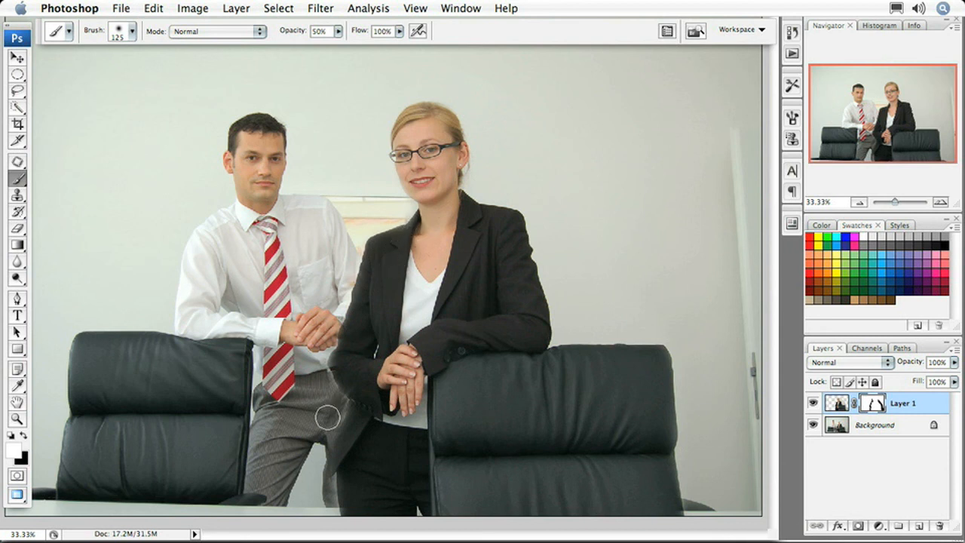
key(x)
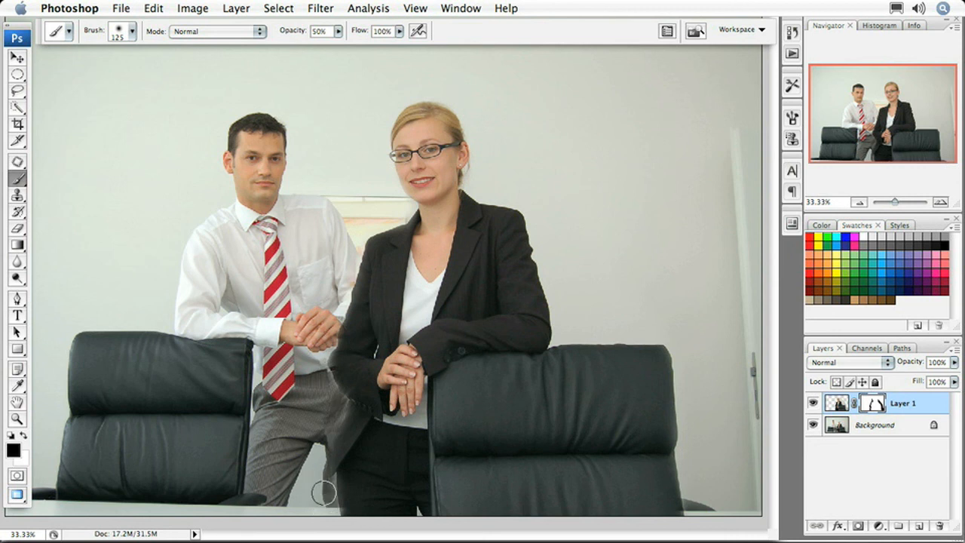
Toggle Layer 1's visibility off and on to compare the composite with the original photo
key(x)
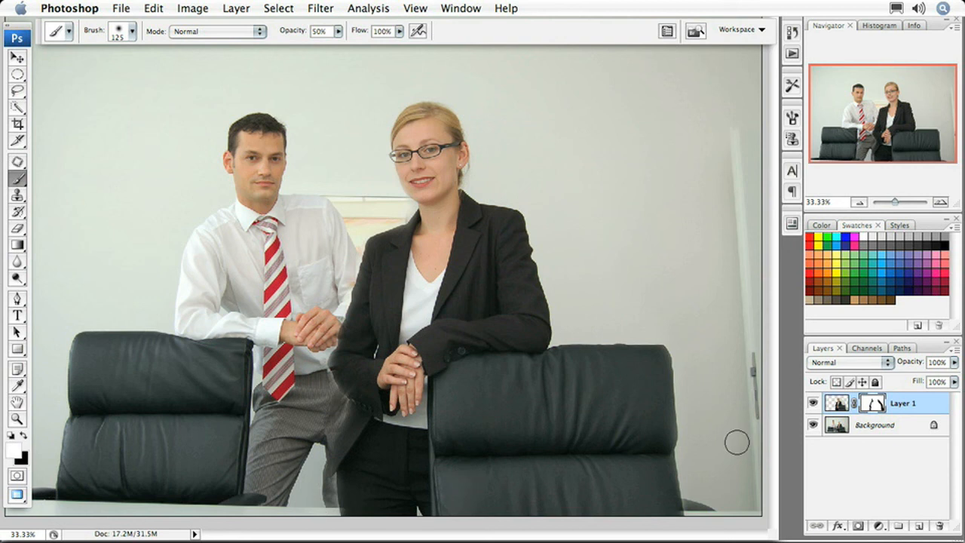
click(813, 404)
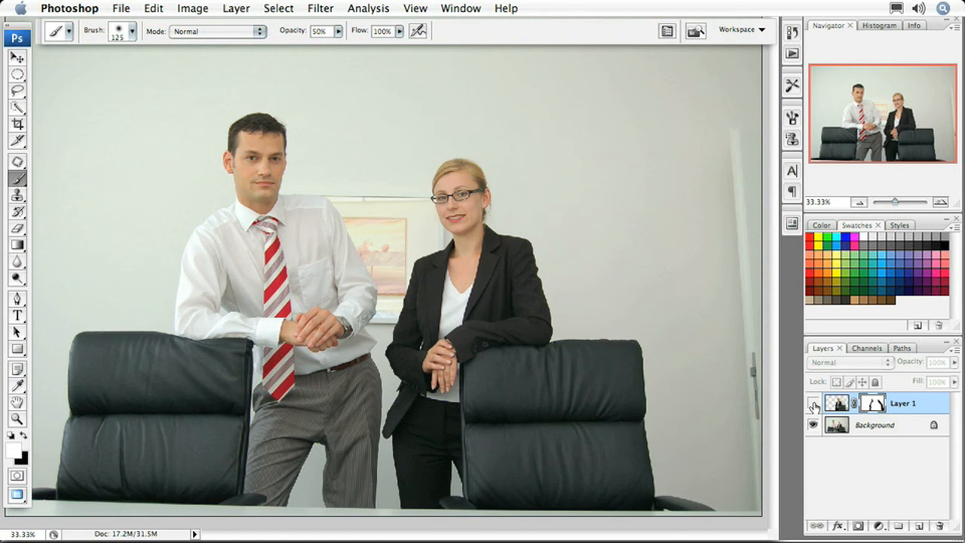
click(813, 404)
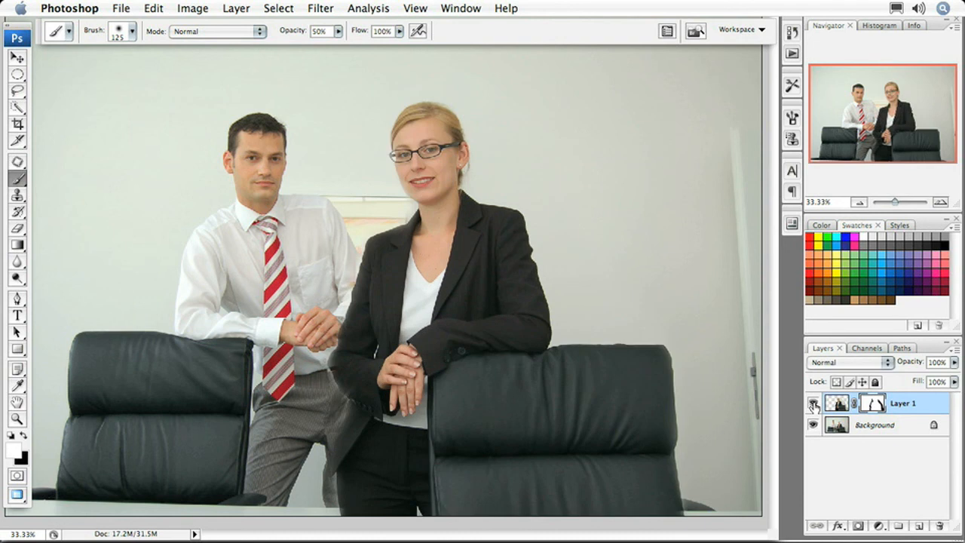